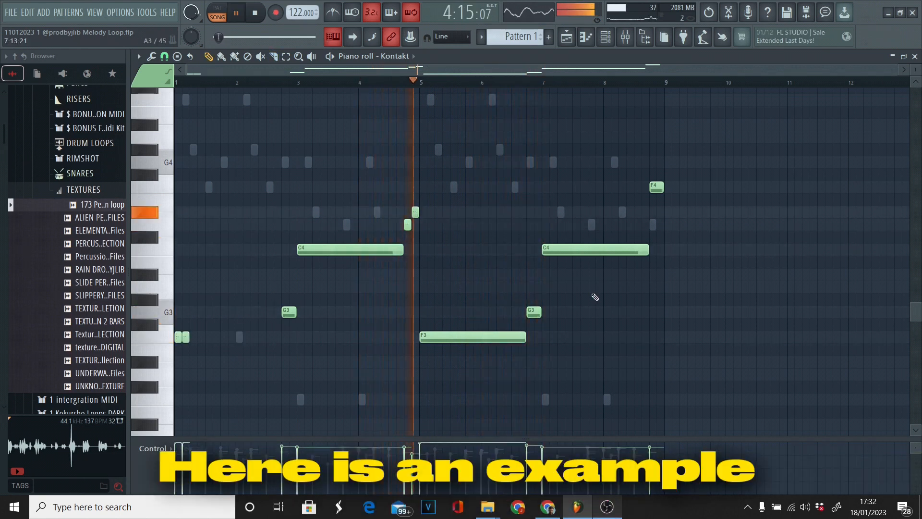
drag(542, 309, 536, 311)
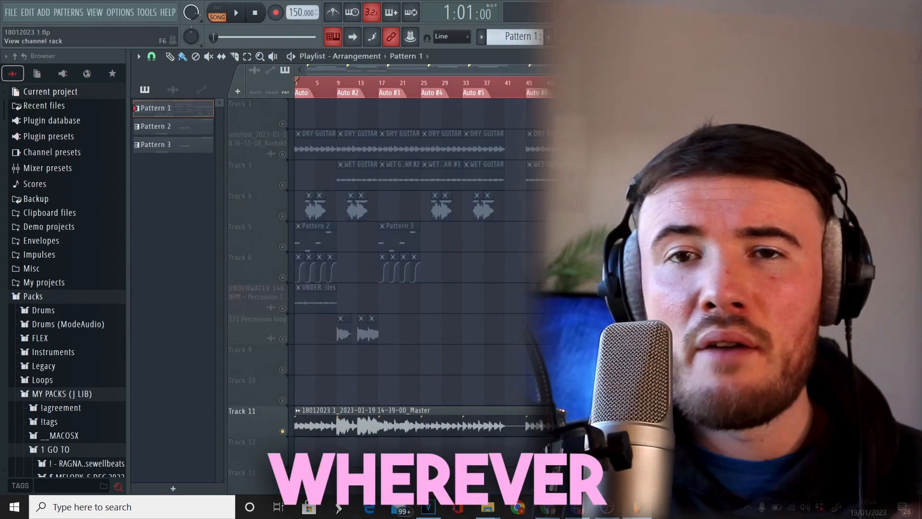
Open the channel rack over the playlist
key(F6)
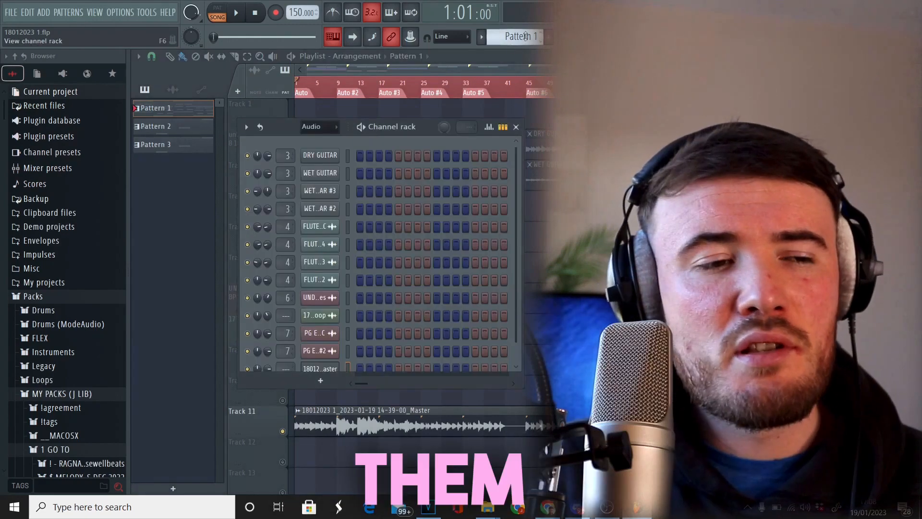
scroll(532, 36, down, 1)
scroll(532, 36, up, 1)
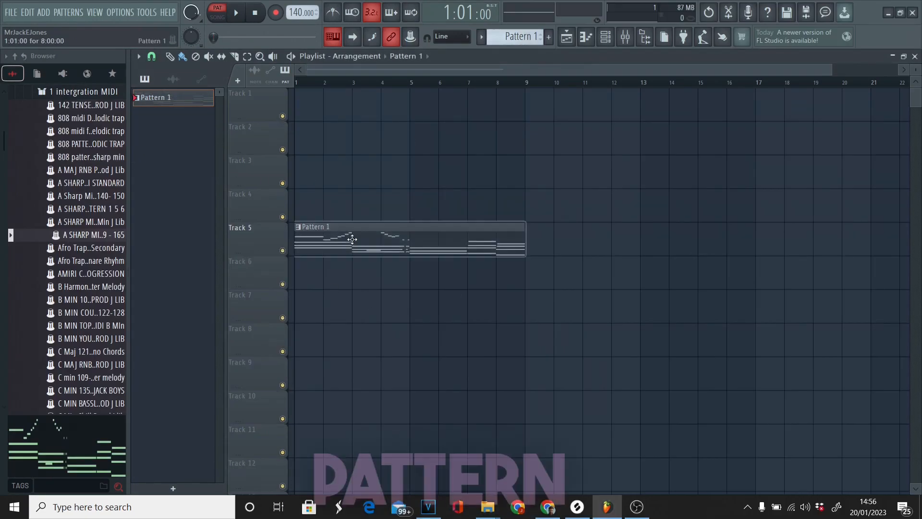
Duplicate the Pattern 1 clip to bar 9 on Track 5 and make the copy unique
drag(352, 239, 581, 235)
click(529, 226)
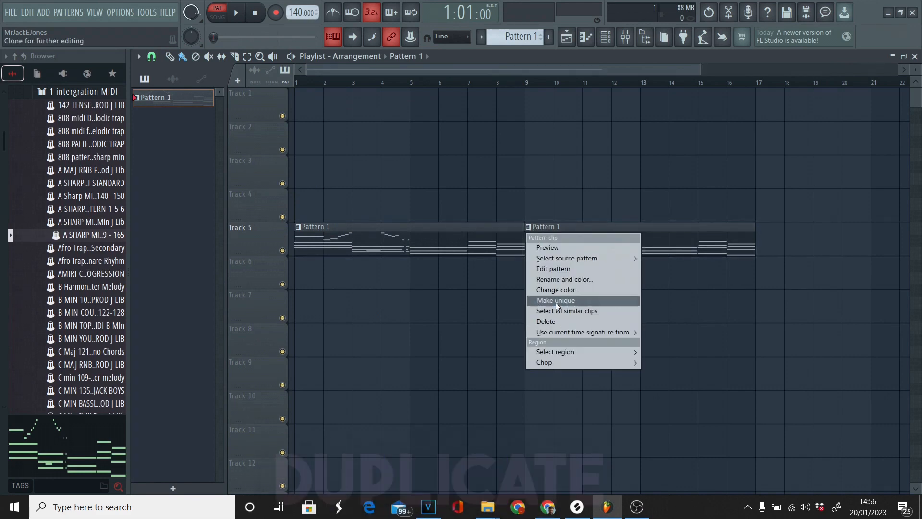
click(555, 301)
Rename the duplicated pattern clip at bar 9 as BRIDGE
click(529, 226)
click(557, 277)
text(BRIDGE)
key(Return)
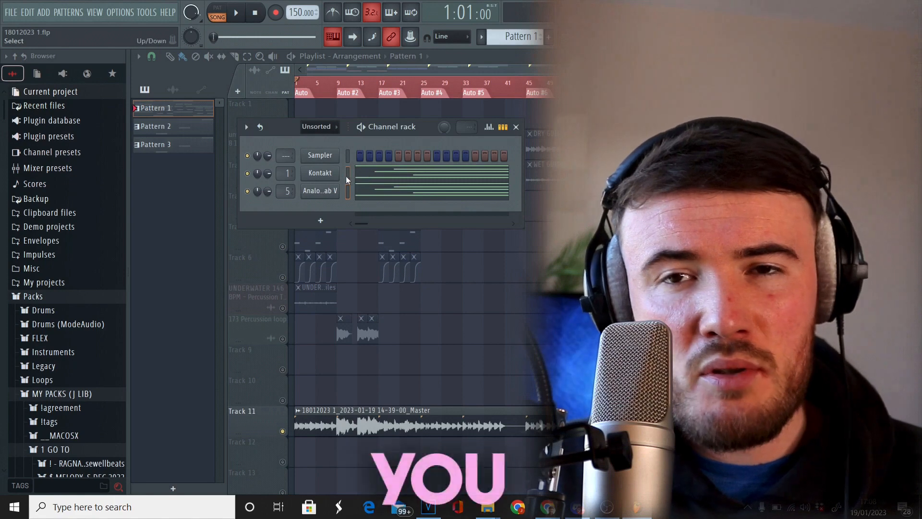
Transpose the selected Kontakt and Analog Lab V channels by -3
click(246, 128)
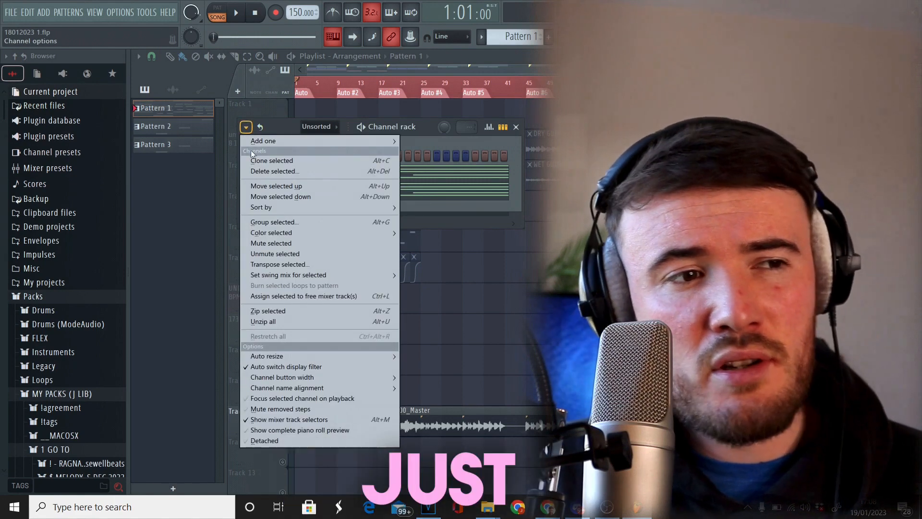
click(301, 262)
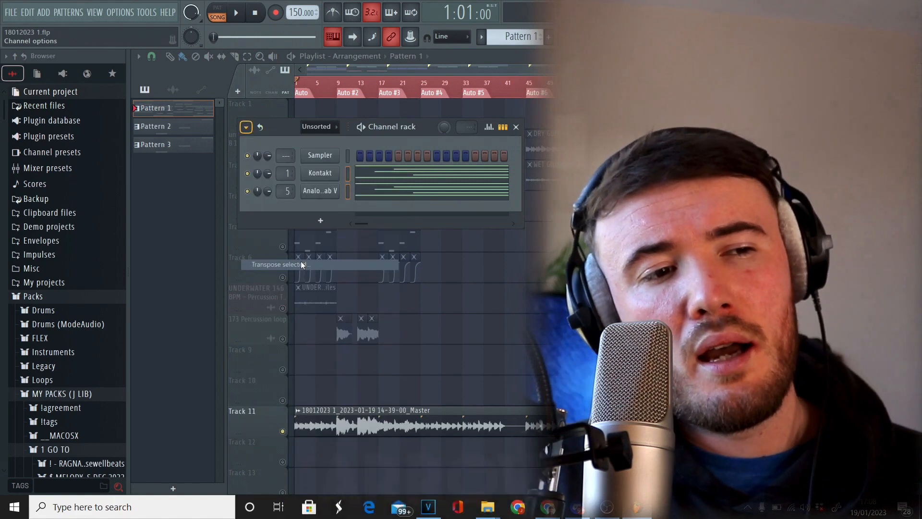
text(-3)
key(Return)
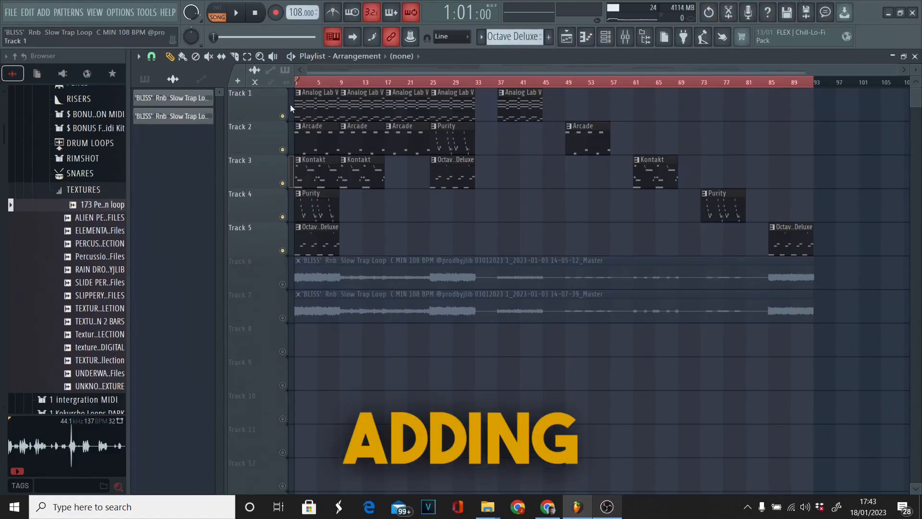
Add time markers at bar 1 and bar 9 of the playlist
scroll(291, 105, up, 4)
ctrl+click(411, 80)
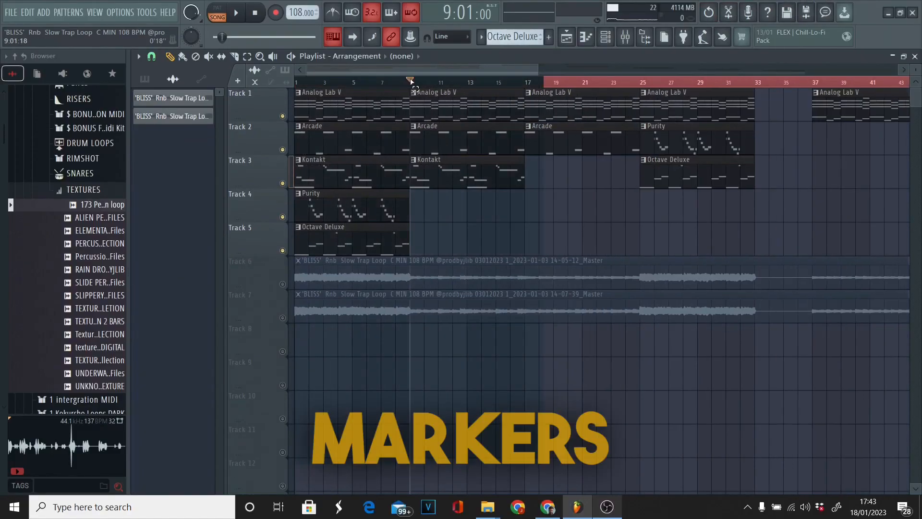
key(ctrl+t)
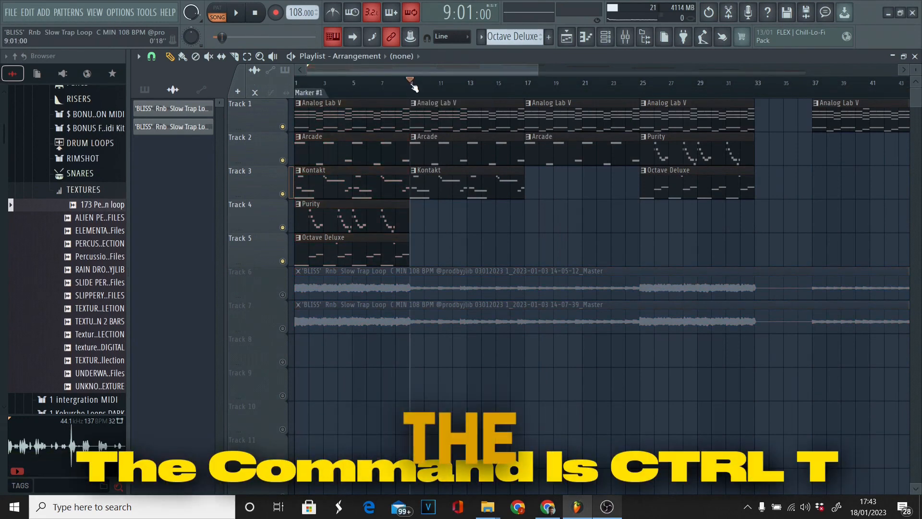
key(Return)
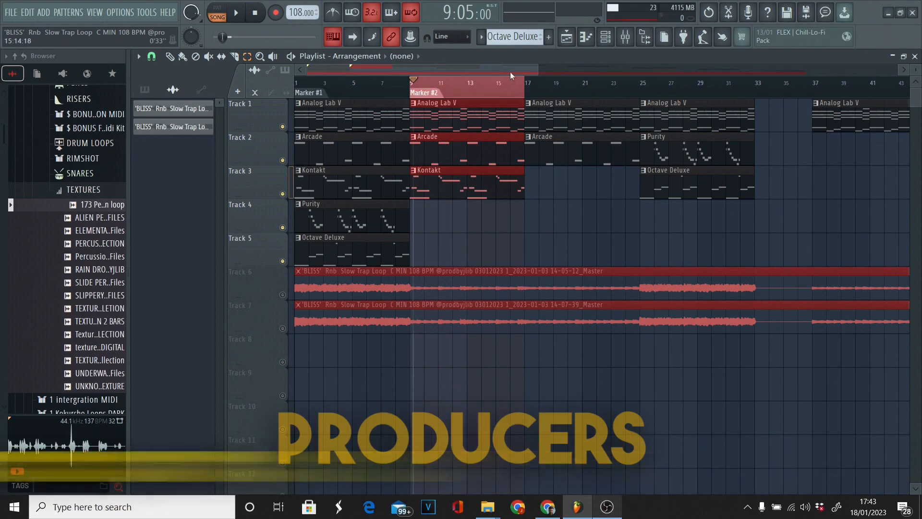
Select the playlist section starting at bar 17 and add a time marker there
drag(525, 81, 568, 99)
key(ctrl+t)
key(Return)
scroll(564, 235, down, 4)
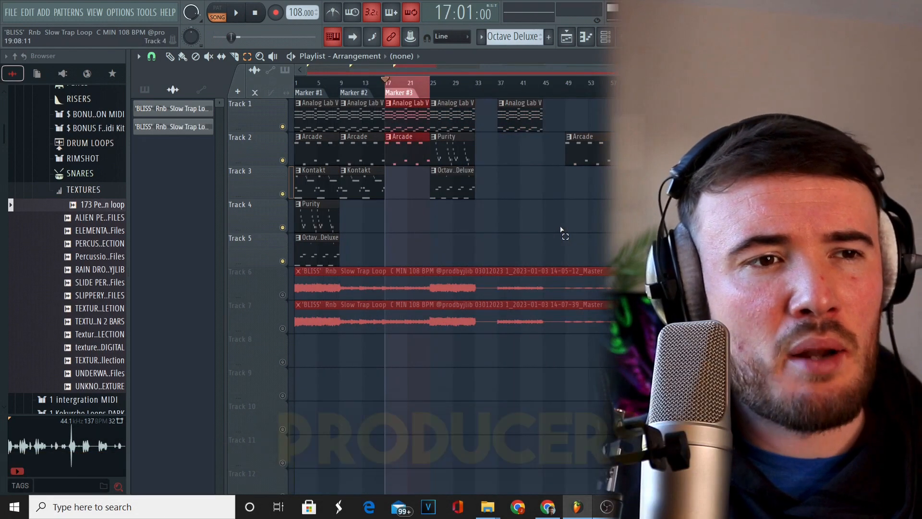
Add time markers at bars 25 and 37 of the playlist
mouse_move(431, 82)
mouse_down()
mouse_move(477, 100)
mouse_move(611, 100)
mouse_up()
key(ctrl+t)
key(Return)
key(ctrl+t)
key(Return)
Add time markers at bar 49 for the Arcade clip and at bar 61 for the Kontakt clip
click(568, 119)
scroll(612, 101, up, 4)
key(ctrl+t)
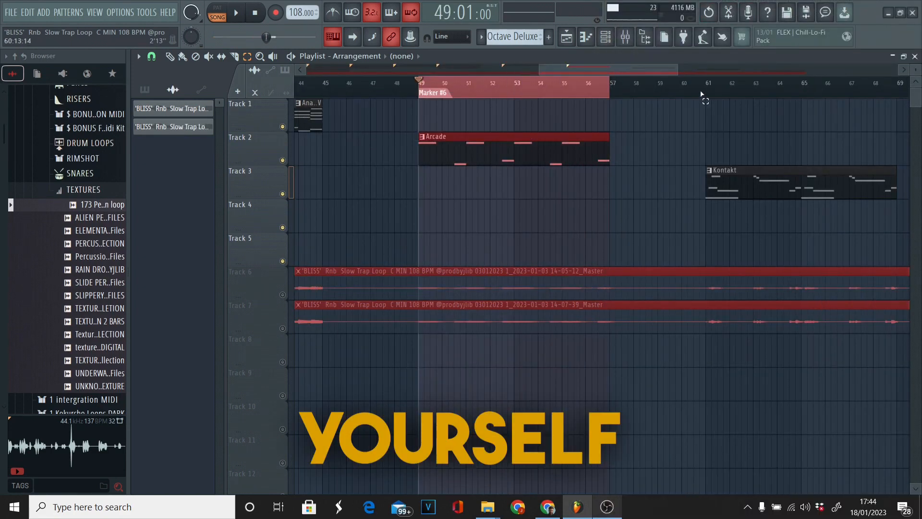
drag(695, 98, 897, 103)
key(Return)
scroll(708, 136, down, 4)
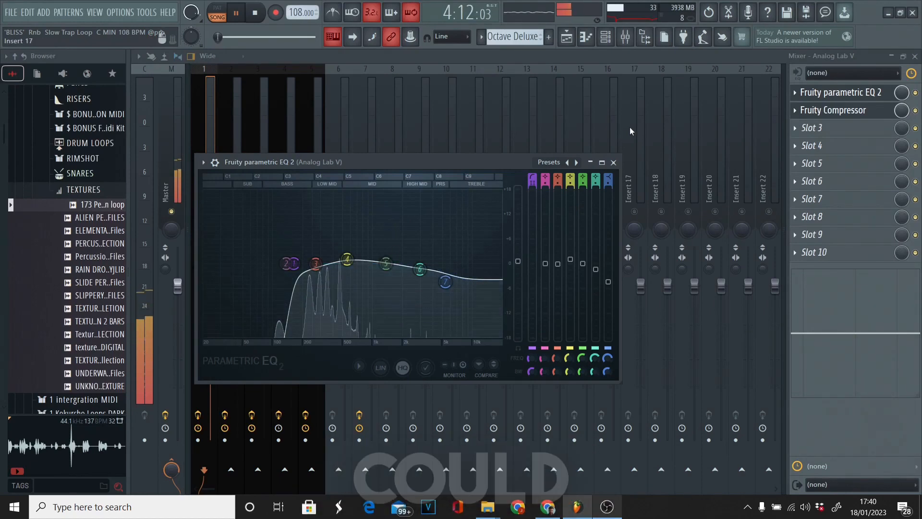
Close the Analog Lab V equalizer and open Fruity parametric EQ 2 on the Arcade mixer track
click(614, 162)
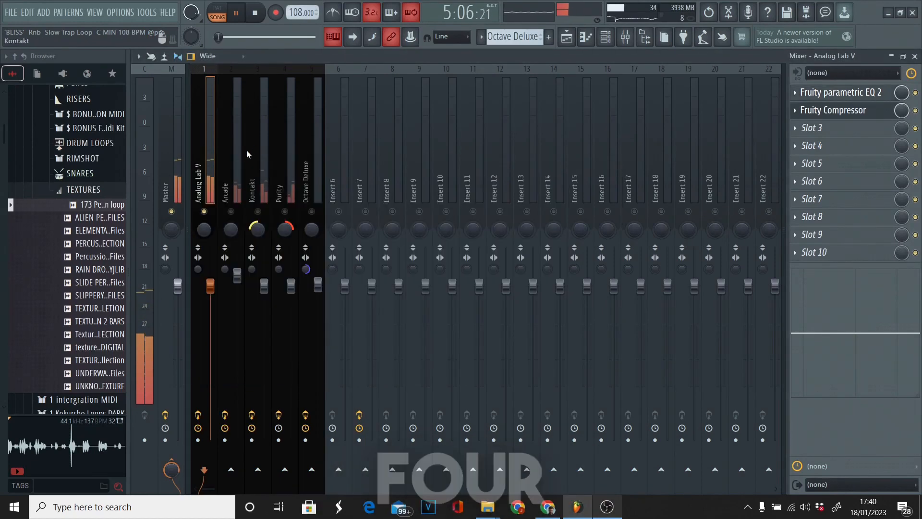
click(242, 204)
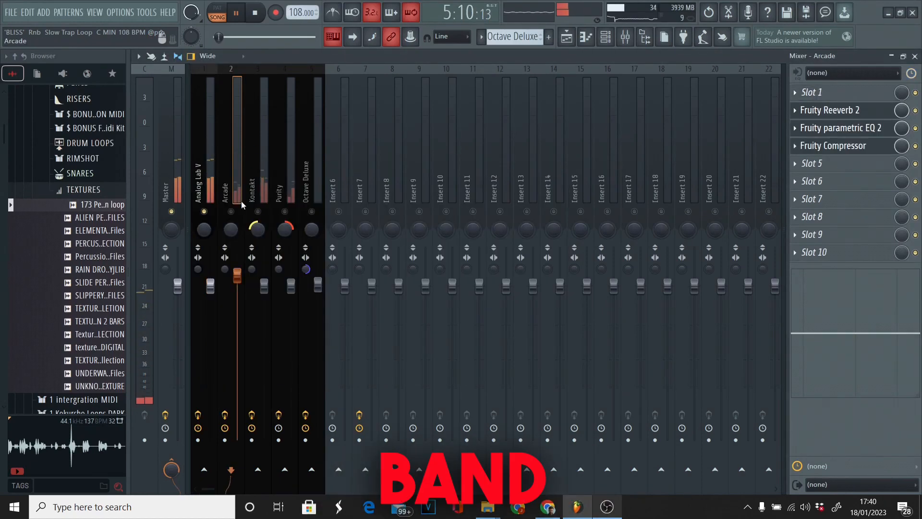
click(837, 131)
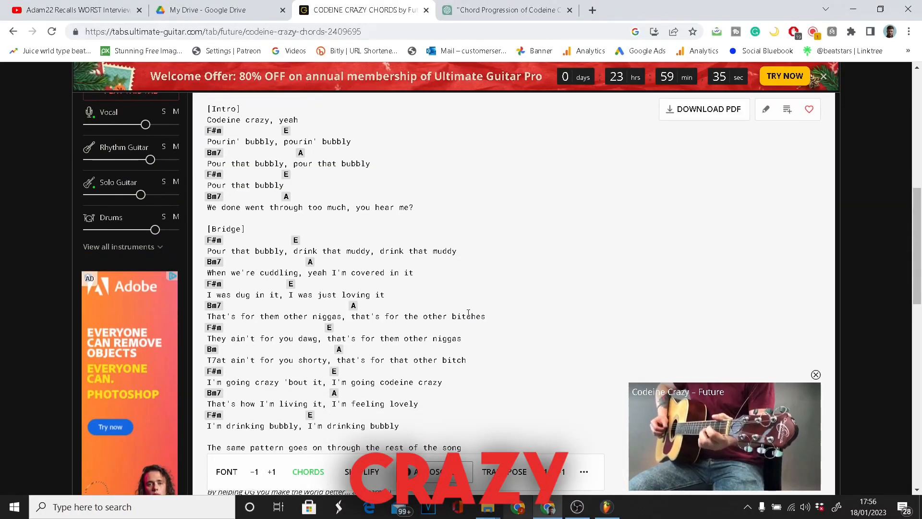
Switch to FL Studio and set the piano roll's scale highlighting root note to F#
click(606, 507)
click(377, 271)
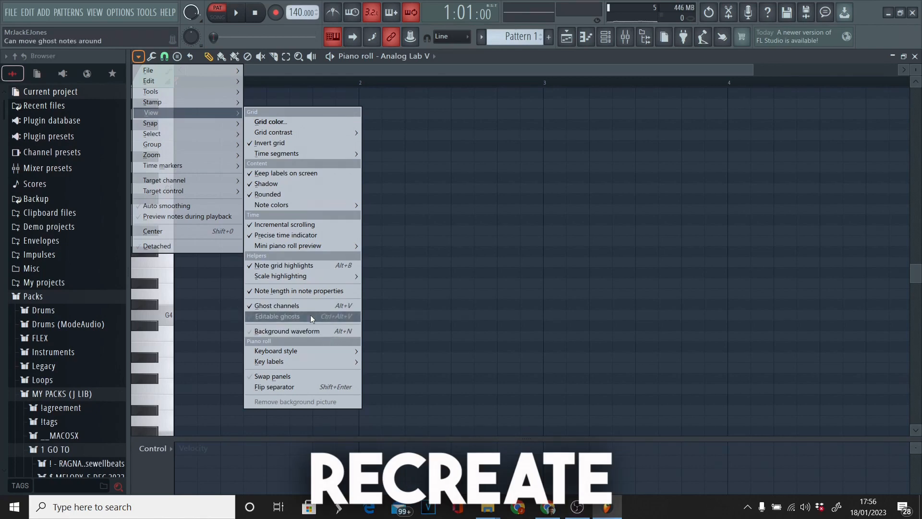
mouse_move(299, 274)
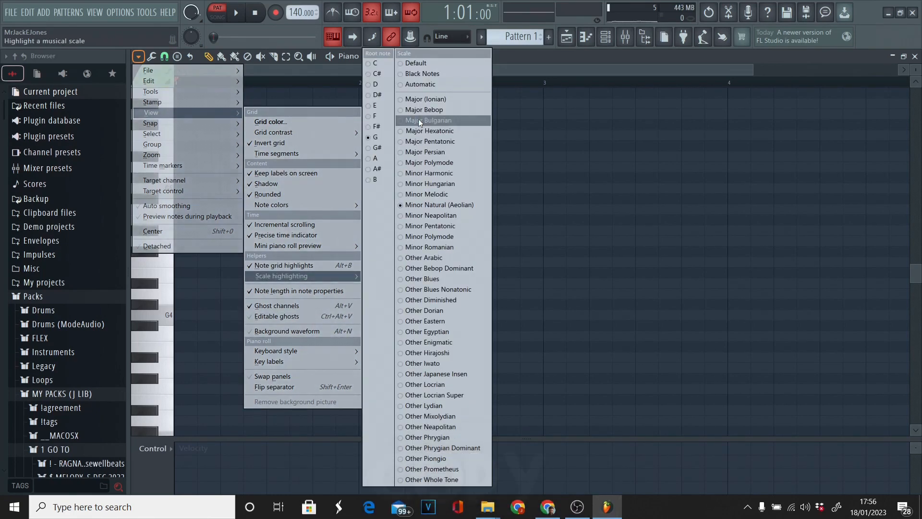
click(378, 126)
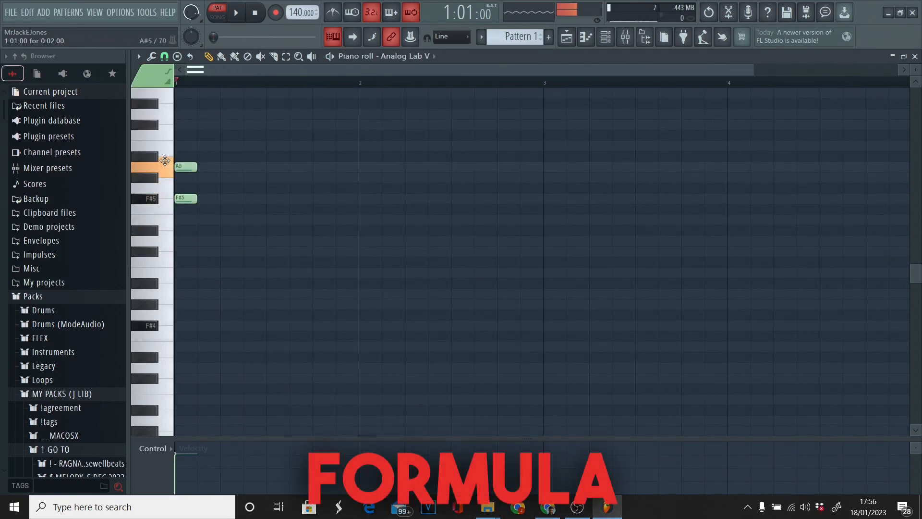